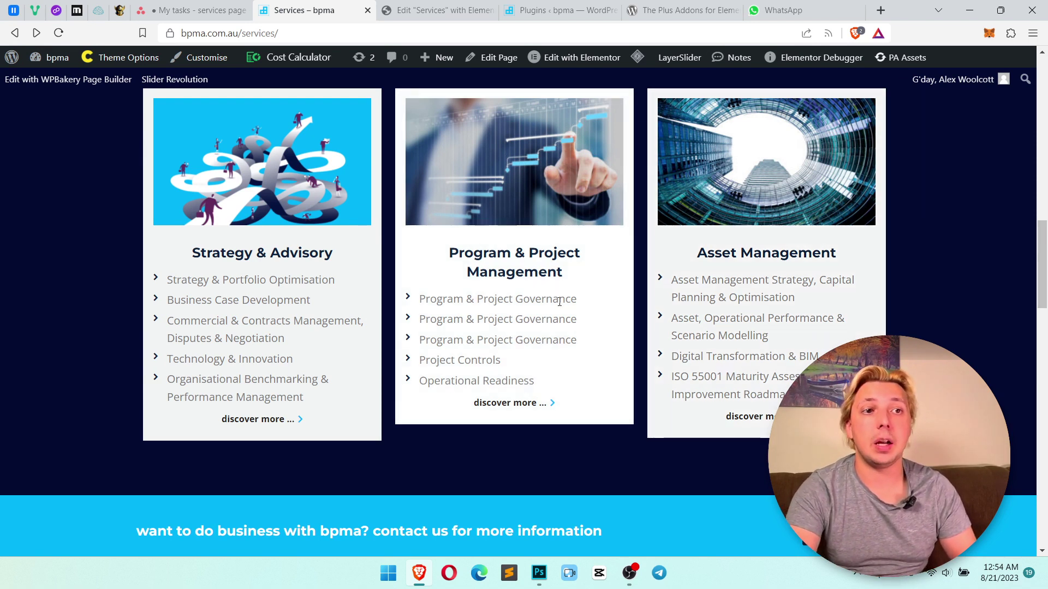
Review the three service cards, then bring up the Premium Addons Pro details on the Plugins page
scroll(271, 316, up, 1)
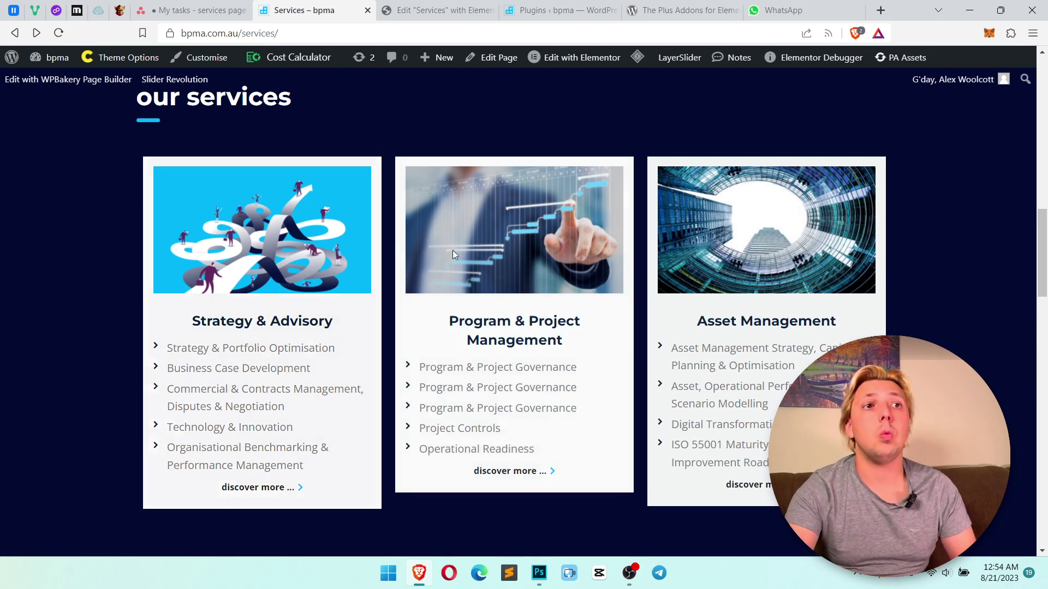
click(562, 10)
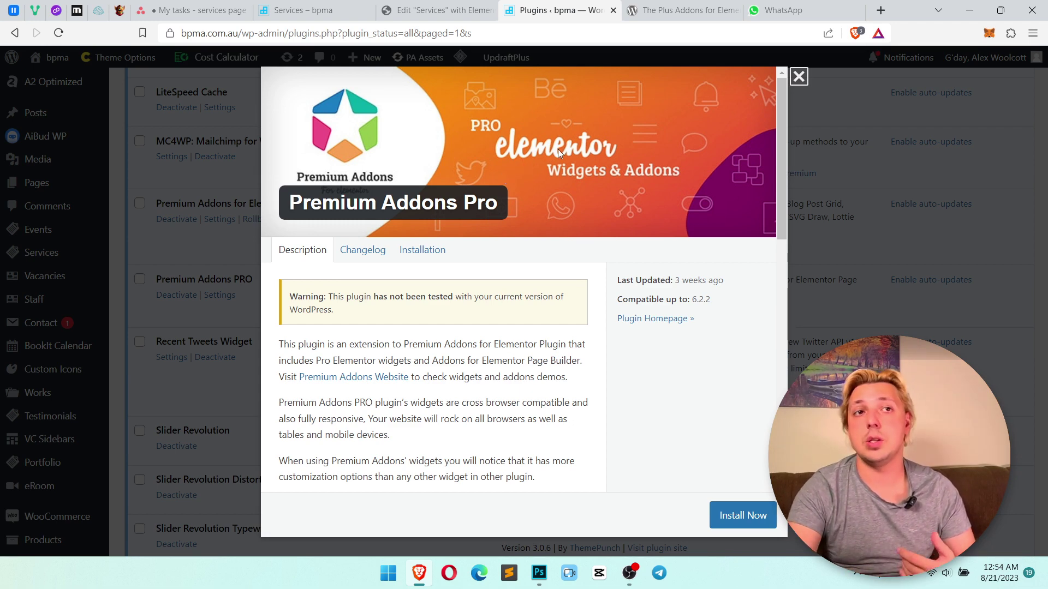
Check The Plus Addons page, close the Premium Addons Pro details, and review the Premium Addons PRO entry
key(ctrl+Tab)
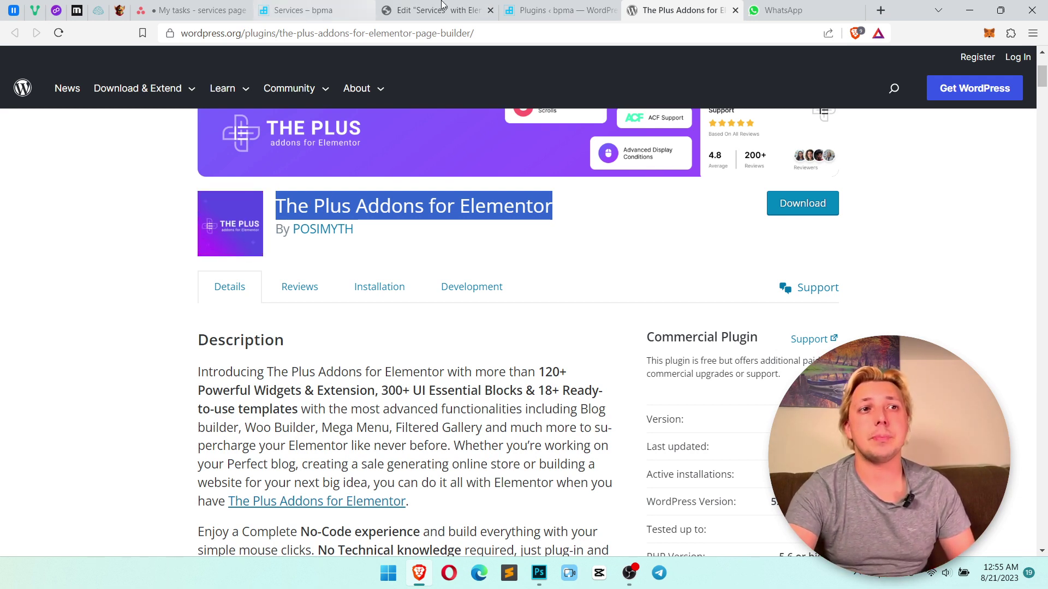
click(540, 9)
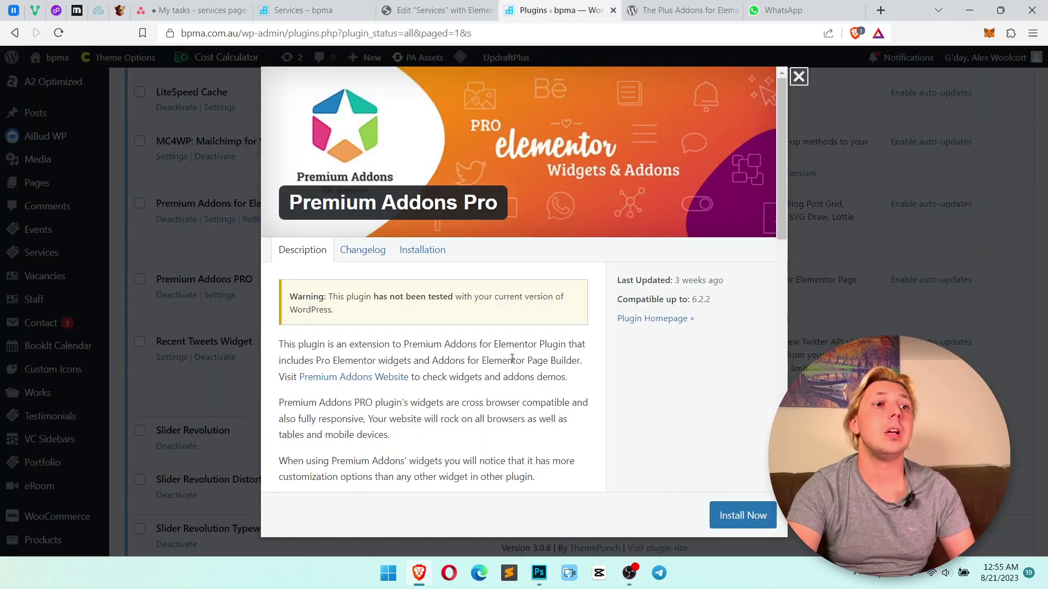
click(799, 76)
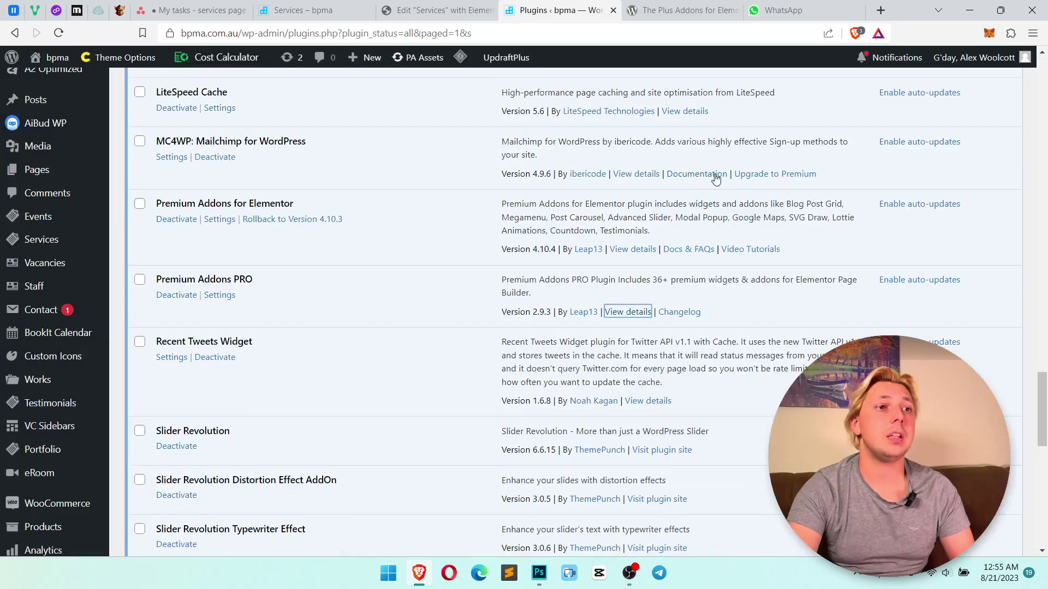
drag(257, 277, 162, 279)
click(308, 288)
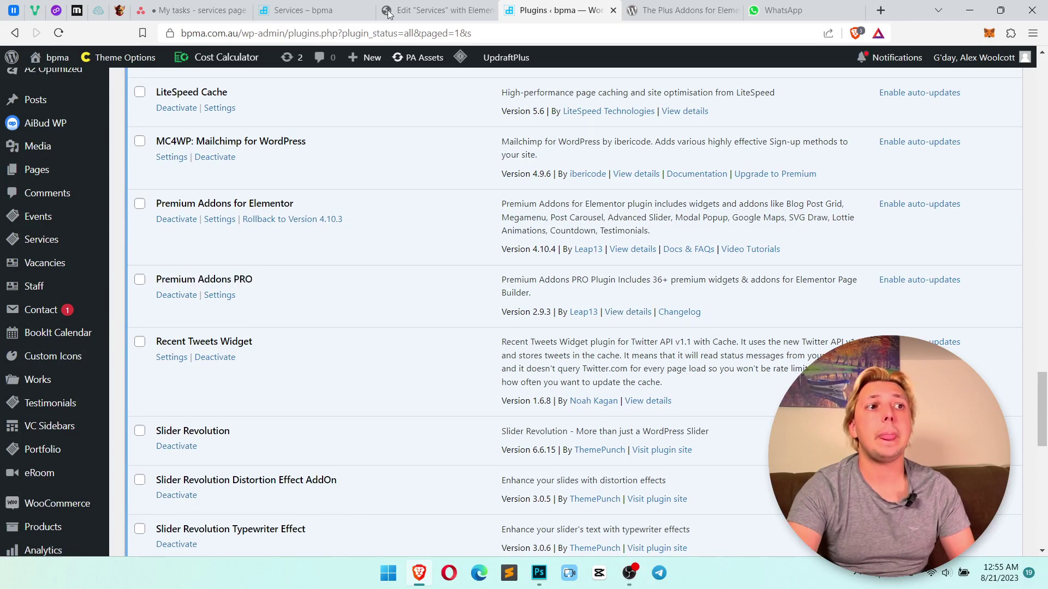
Select the Strategy & Advisory column and look through its Advanced settings
click(439, 10)
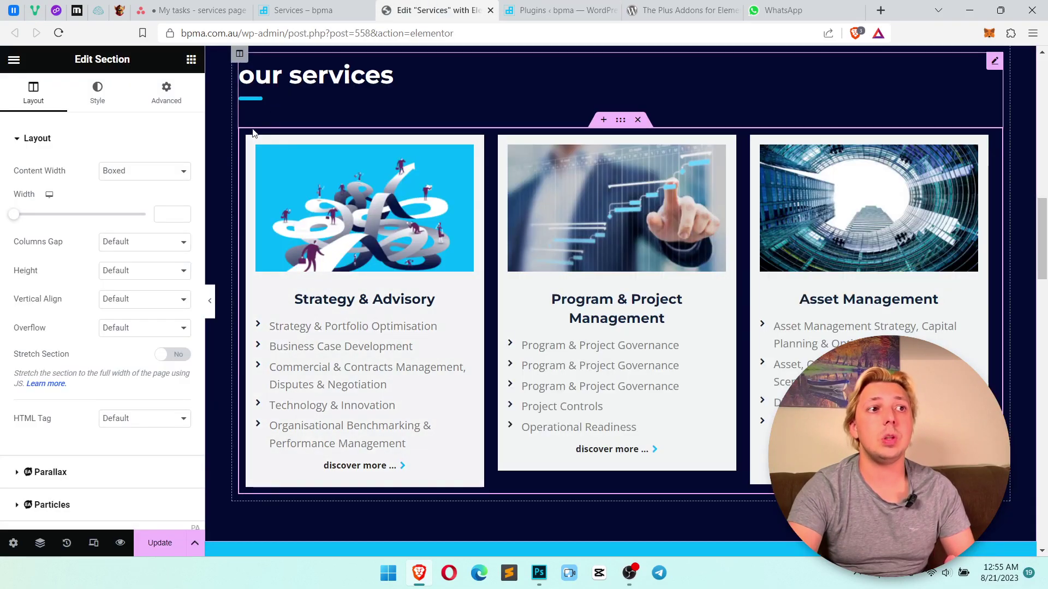
click(246, 136)
click(164, 101)
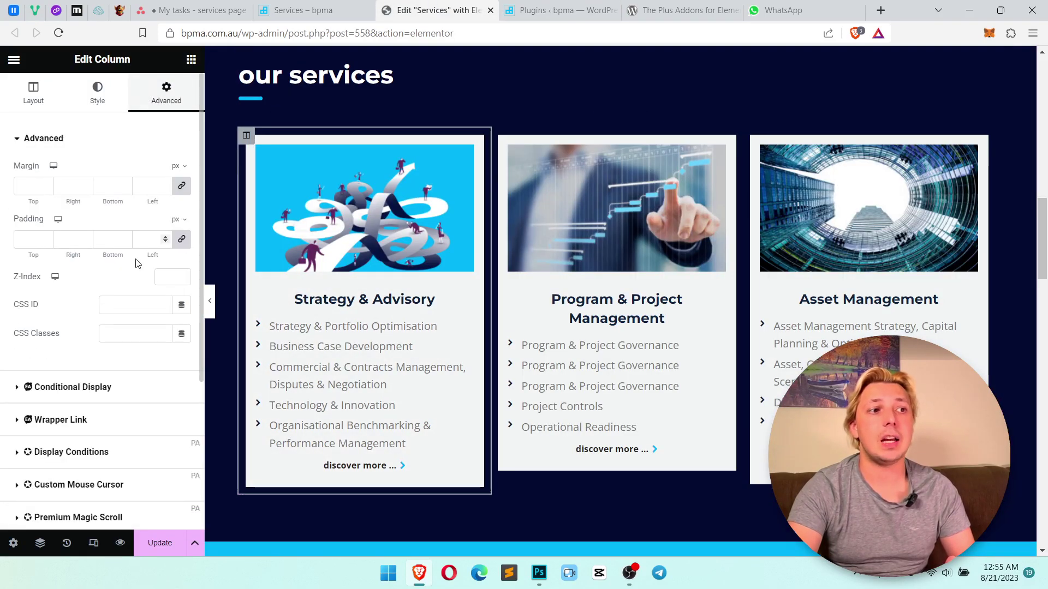
scroll(133, 267, down, 4)
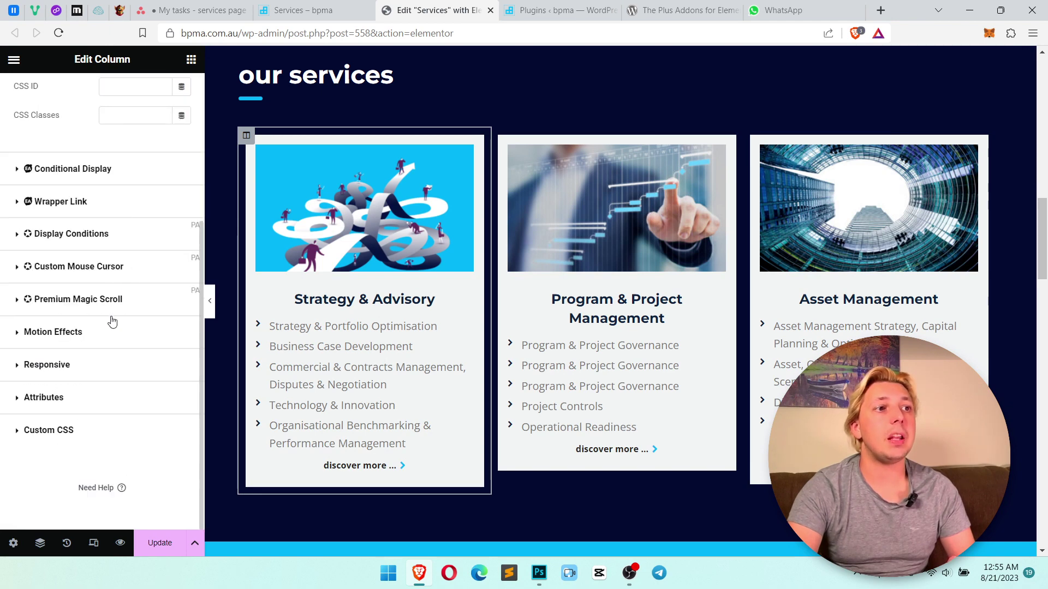
scroll(110, 311, up, 4)
scroll(108, 306, down, 3)
scroll(109, 315, down, 1)
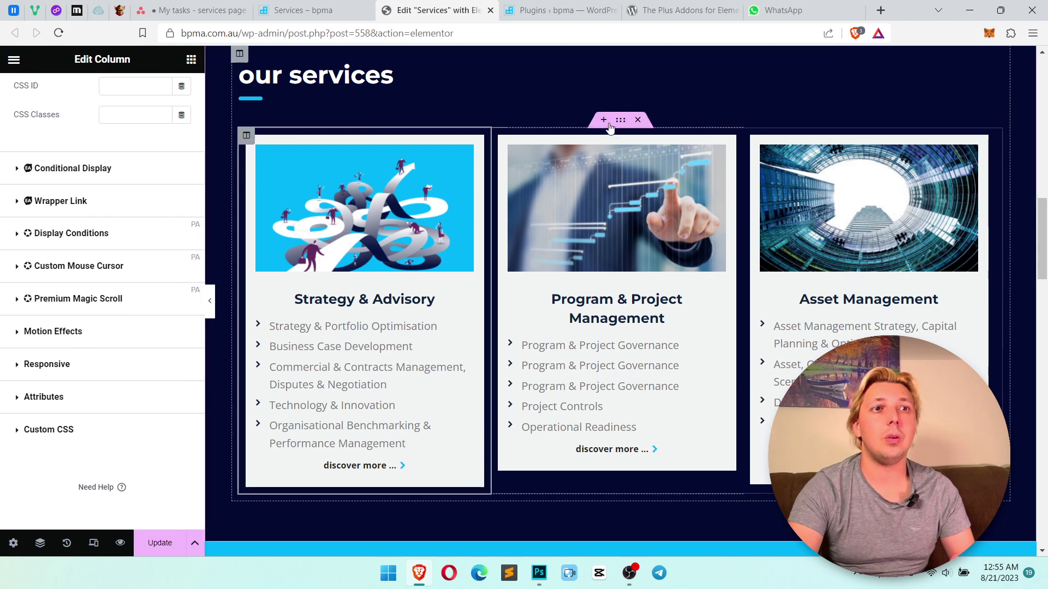
Select the whole services section and expand its Equal Height options under Advanced
click(620, 120)
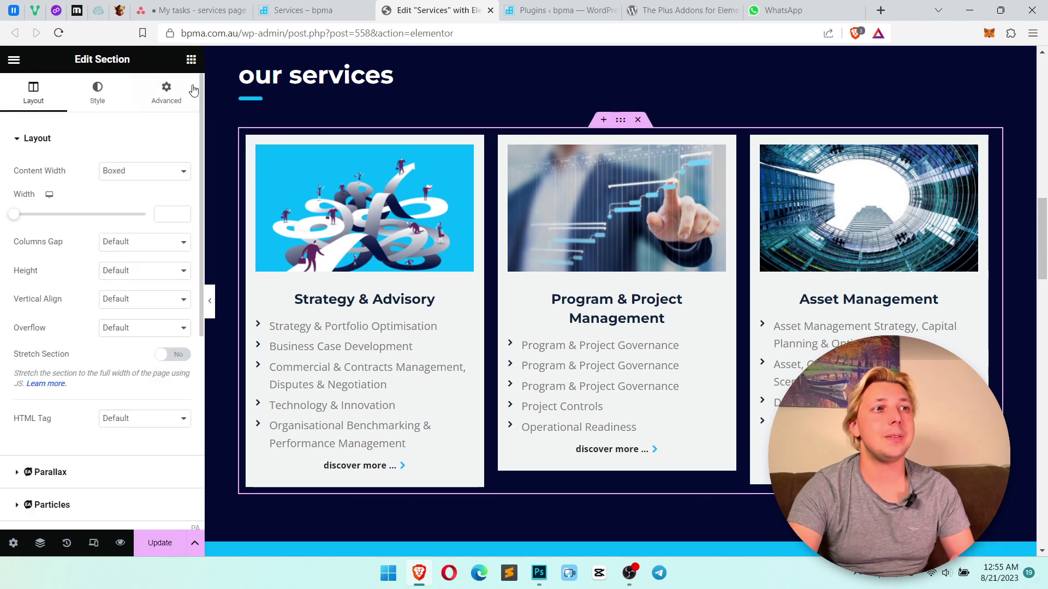
click(167, 93)
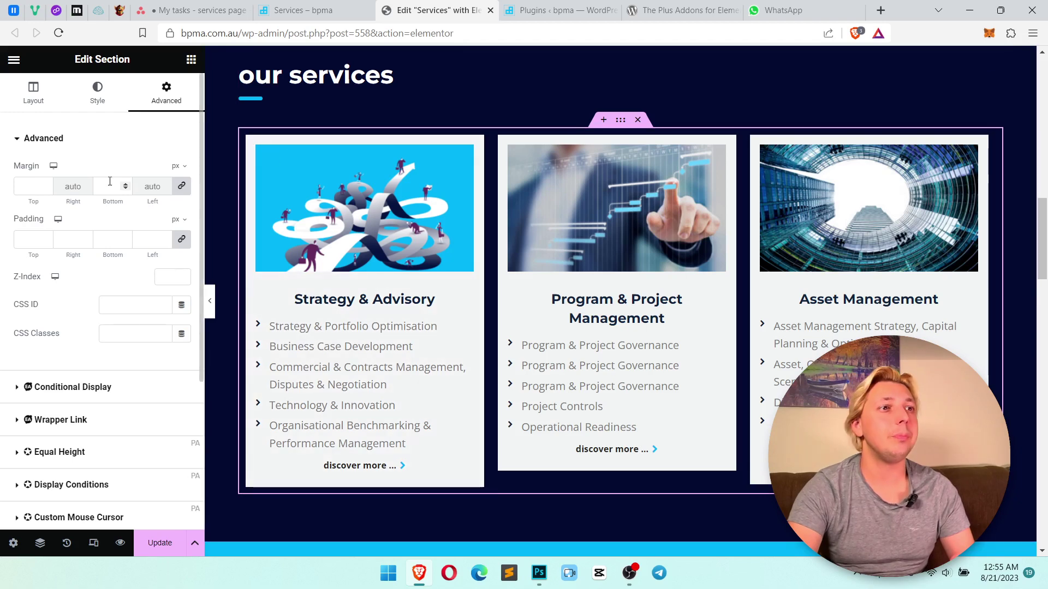
scroll(112, 272, down, 3)
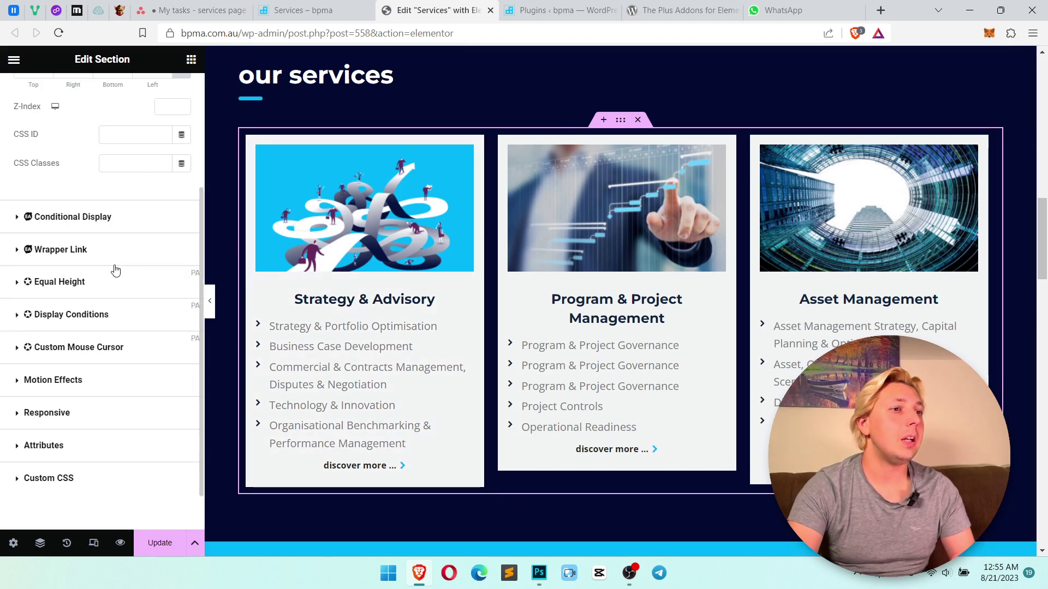
click(55, 282)
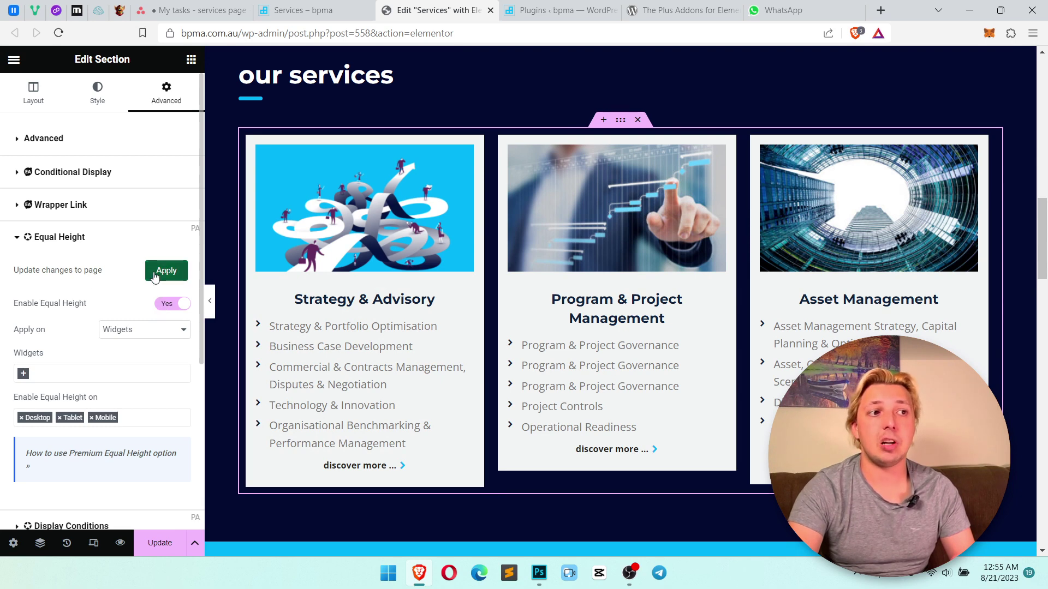
scroll(66, 275, down, 2)
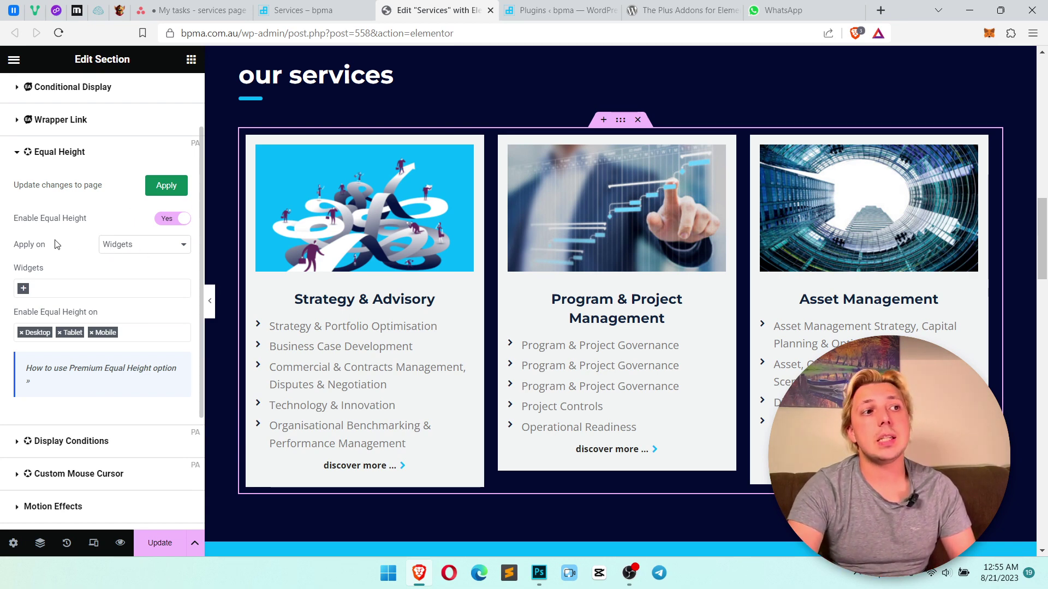
click(298, 9)
Inspect the Strategy and Program cards' widget containers in DevTools, noting the 517.075px min-height
right_click(263, 211)
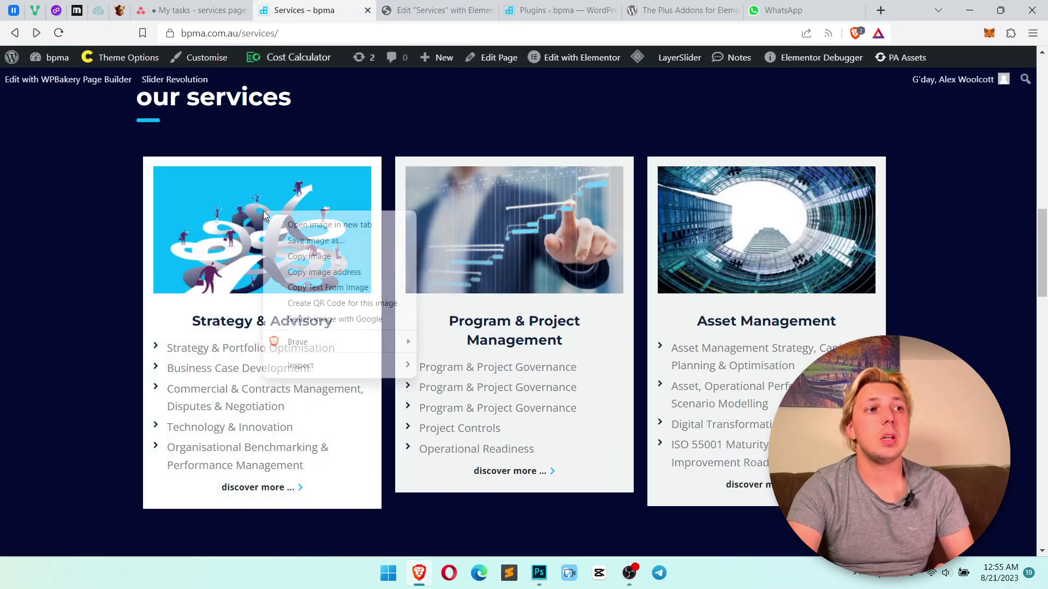
click(323, 364)
scroll(541, 185, down, 2)
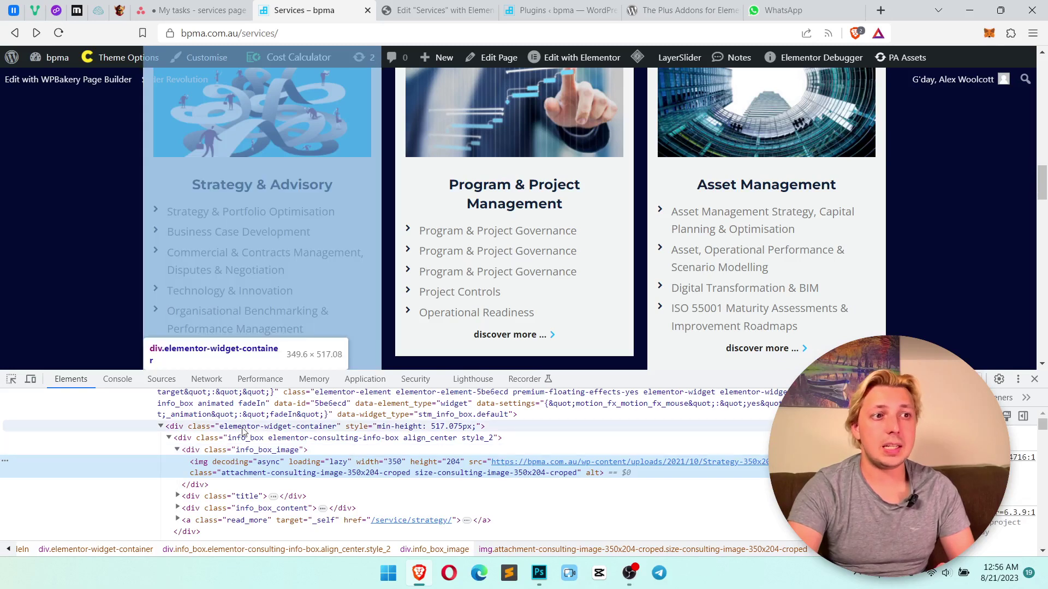
click(293, 429)
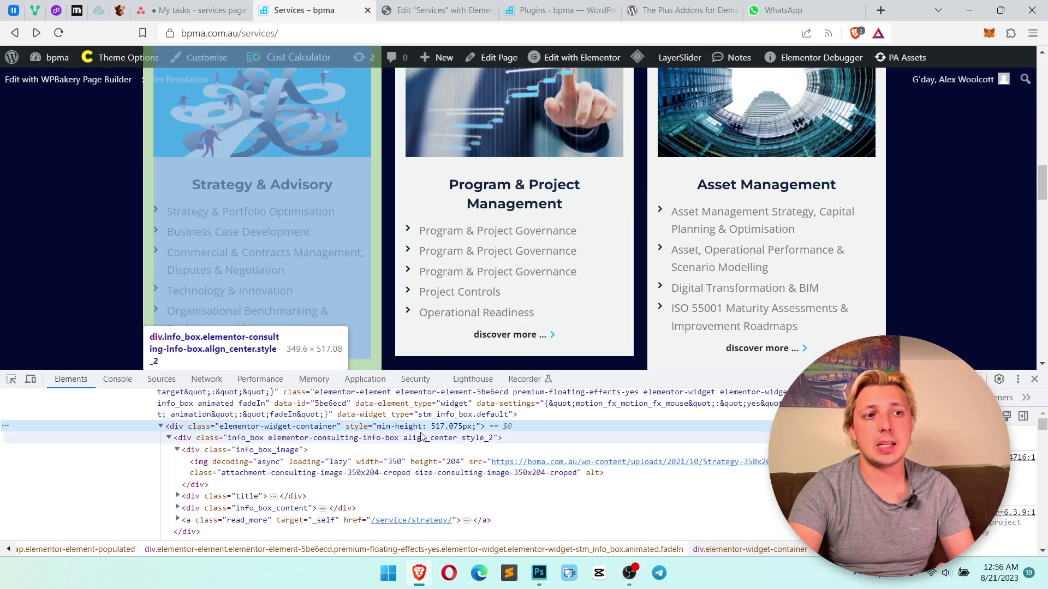
click(161, 425)
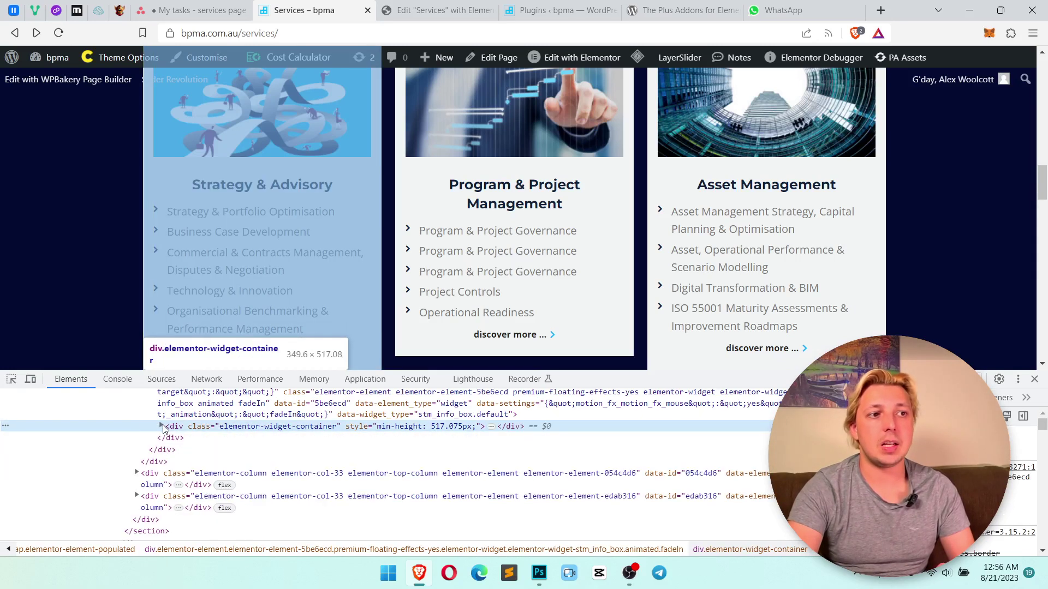
click(137, 474)
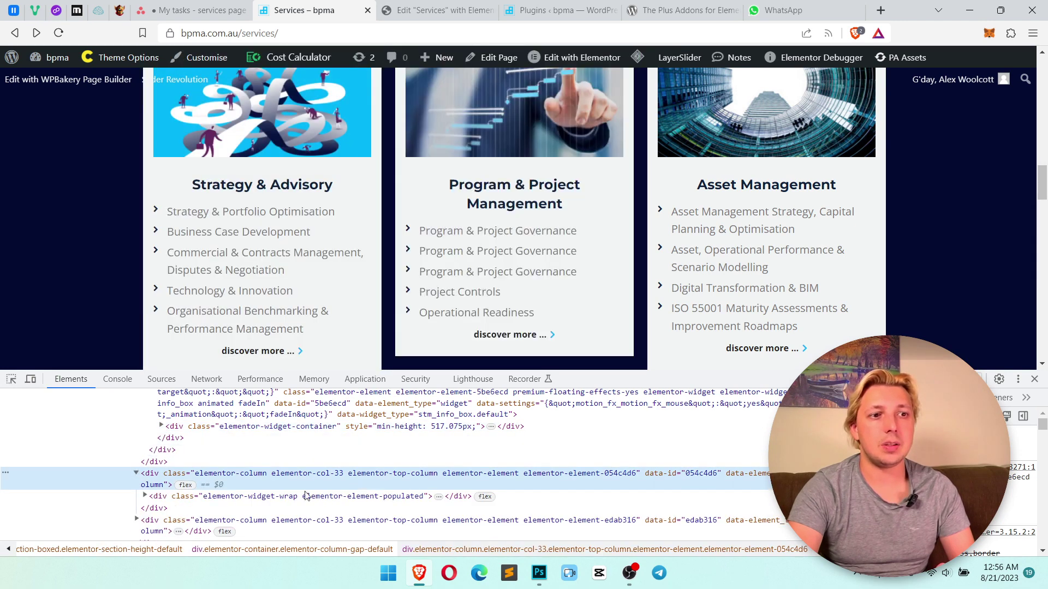
click(145, 496)
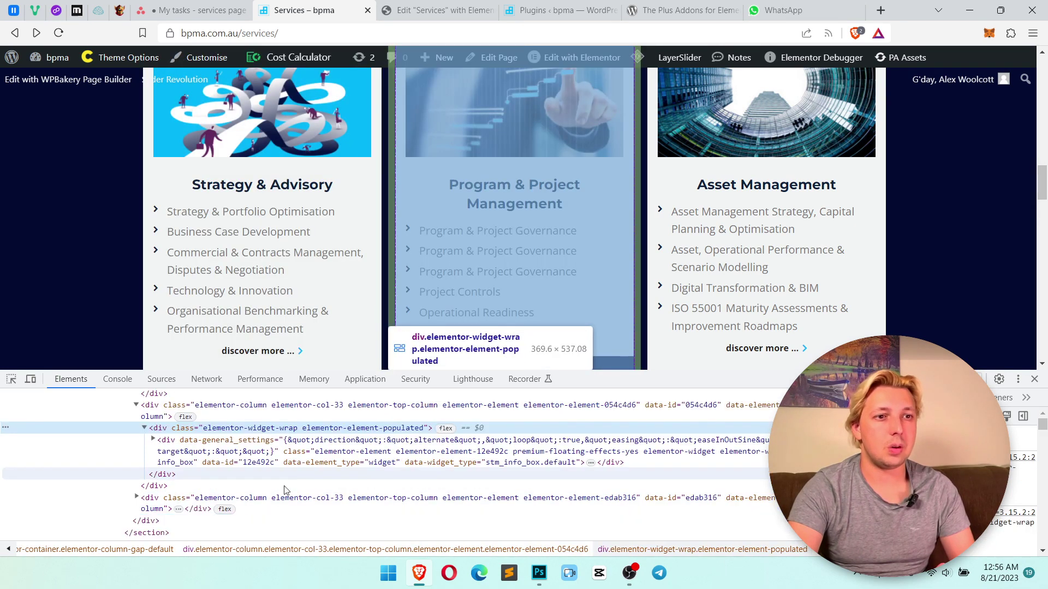
click(154, 440)
click(398, 478)
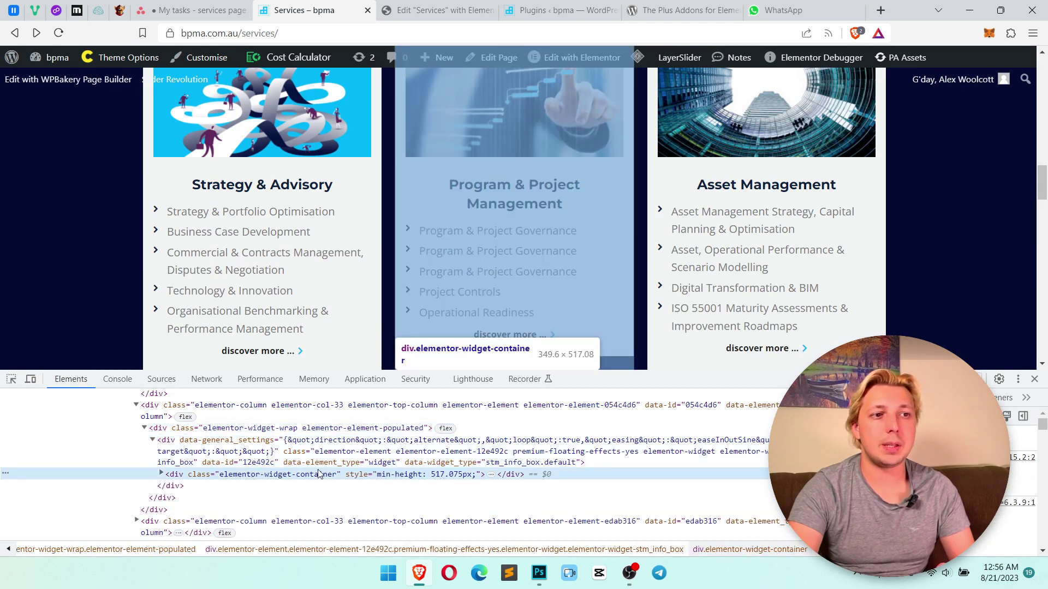
scroll(412, 480, up, 3)
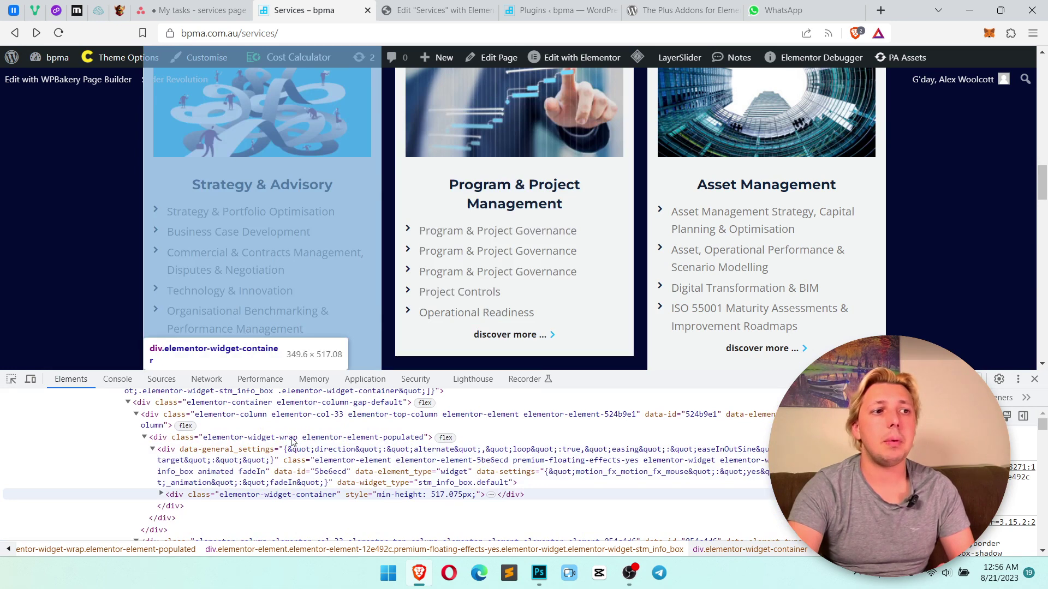
Pick the Program card's element and select its info_box class name for copying
key(ctrl+shift+c)
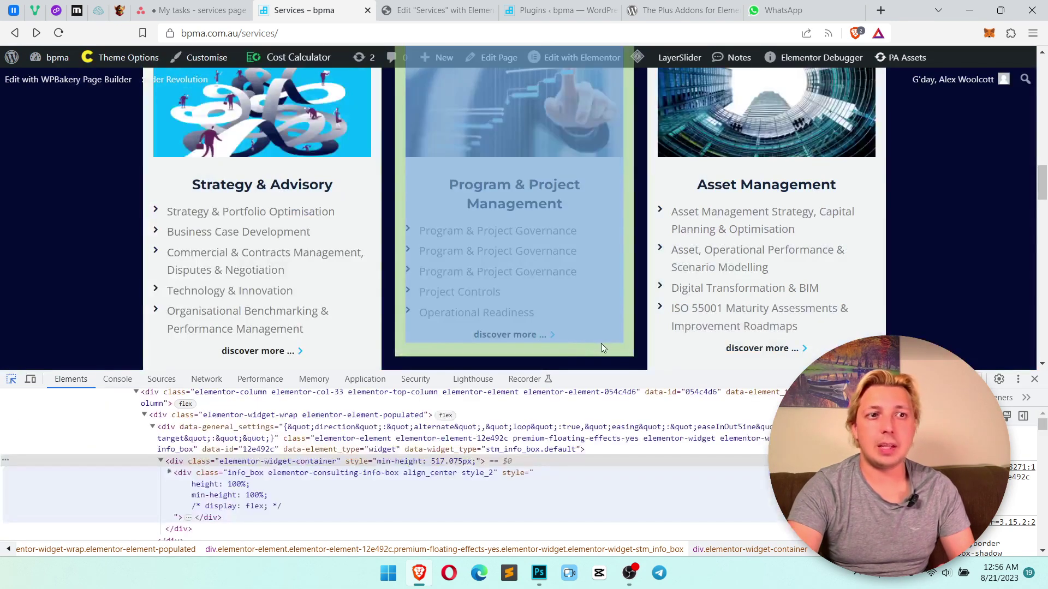
click(601, 343)
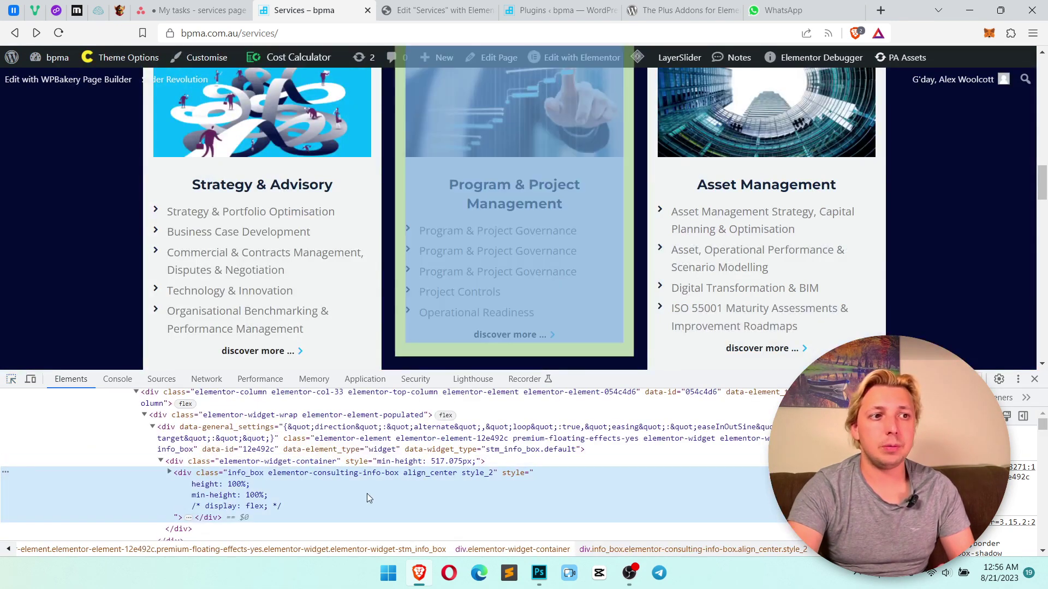
click(454, 463)
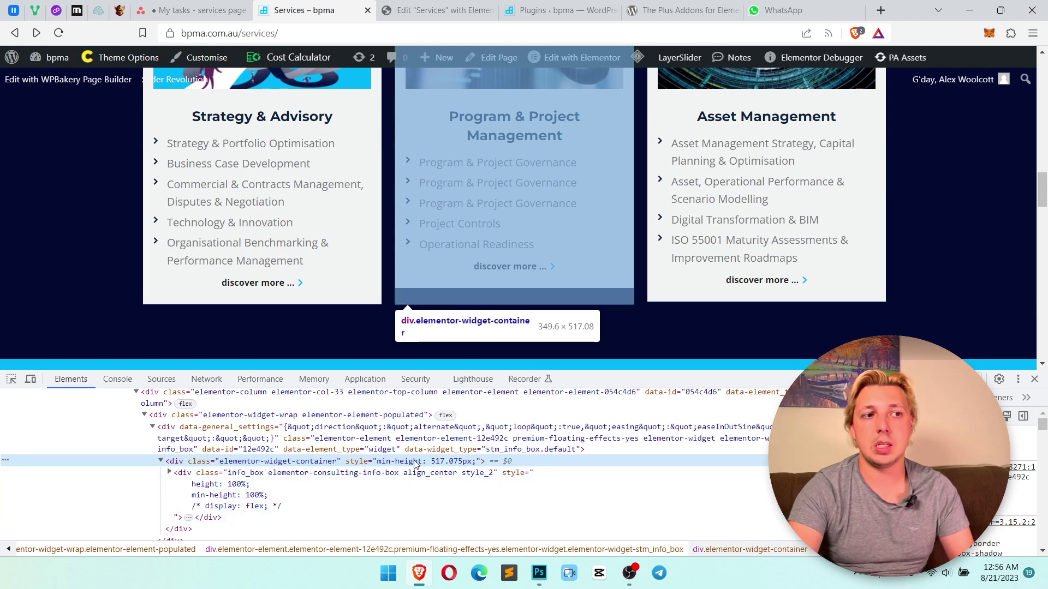
click(267, 475)
double_click(266, 475)
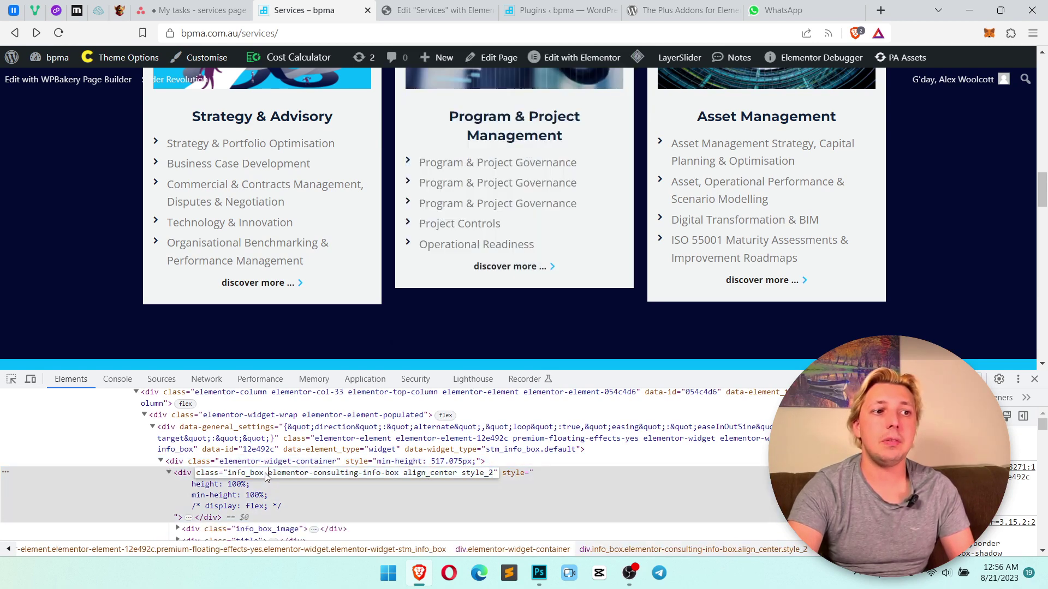
double_click(233, 475)
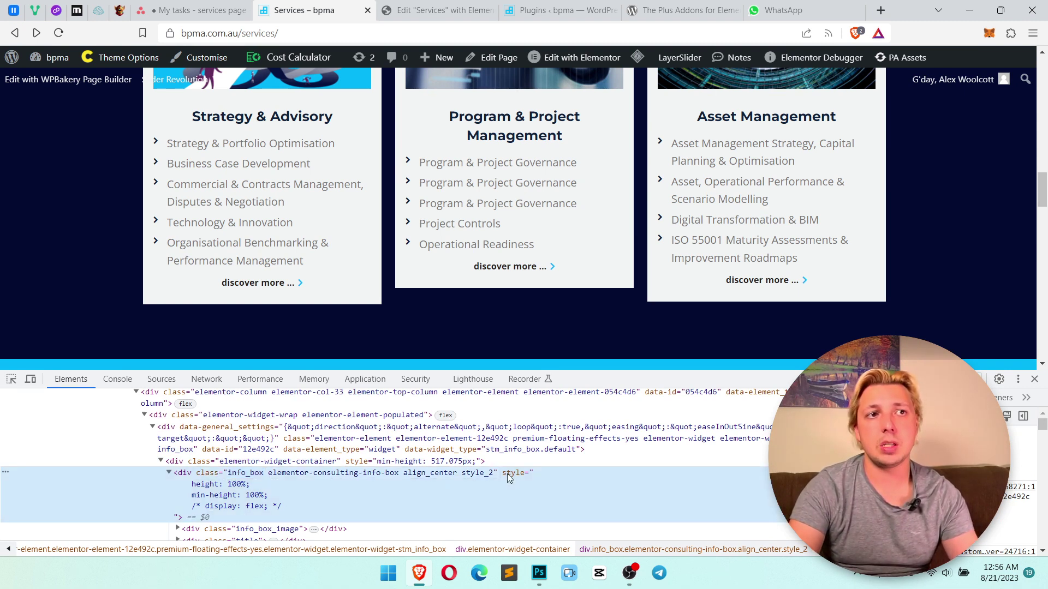
click(434, 9)
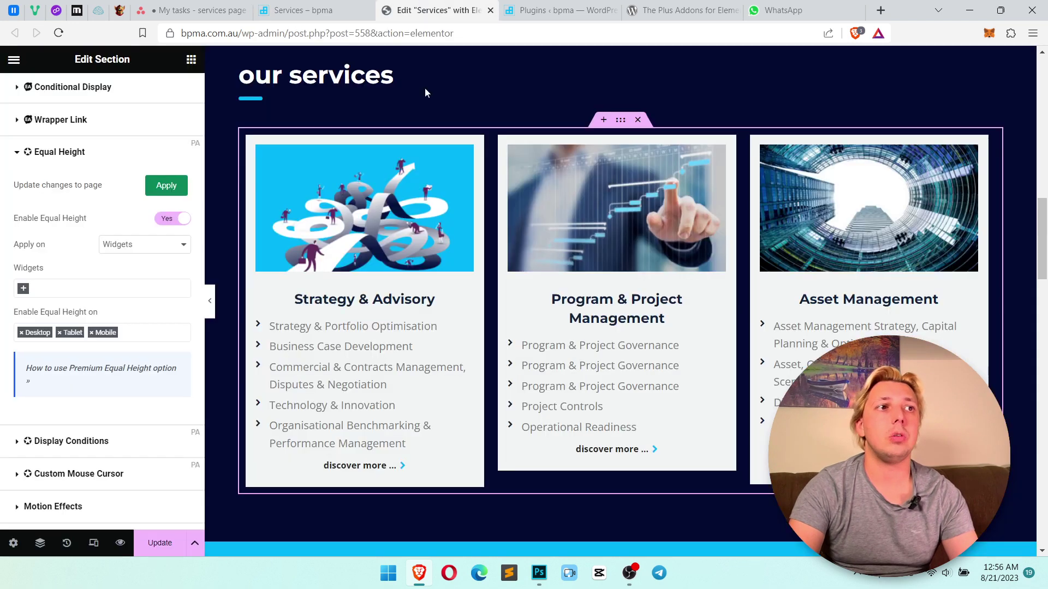
Set Equal Height to apply on a Custom Selector with info_box as the selector
click(118, 244)
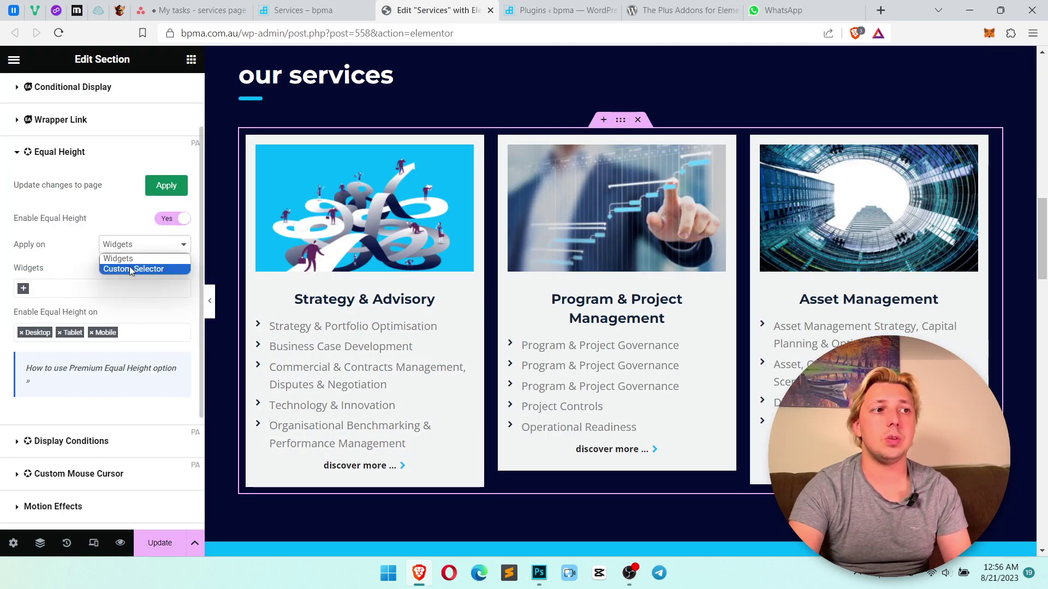
click(133, 269)
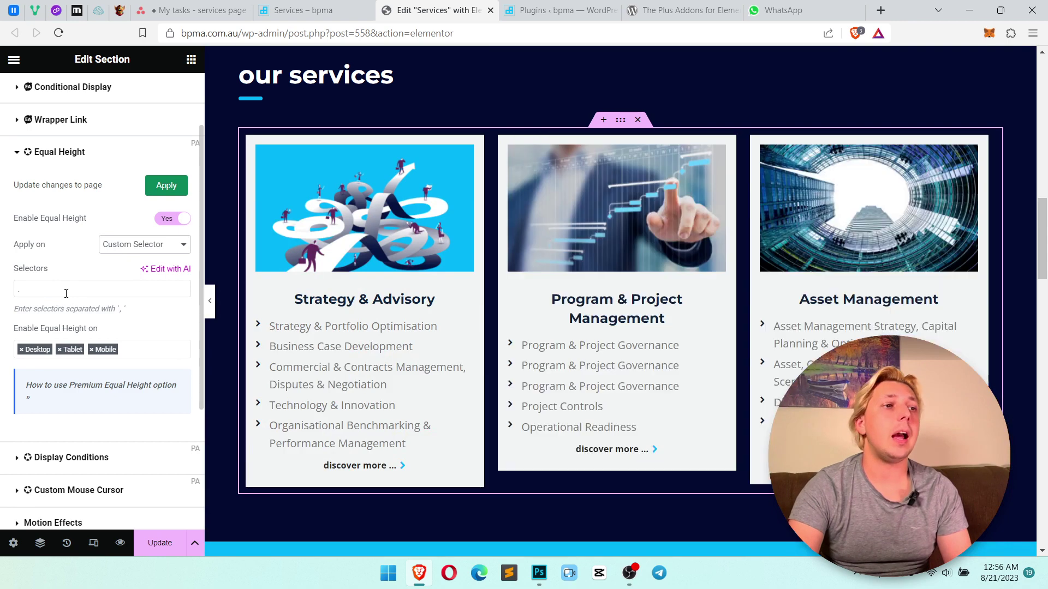
click(66, 290)
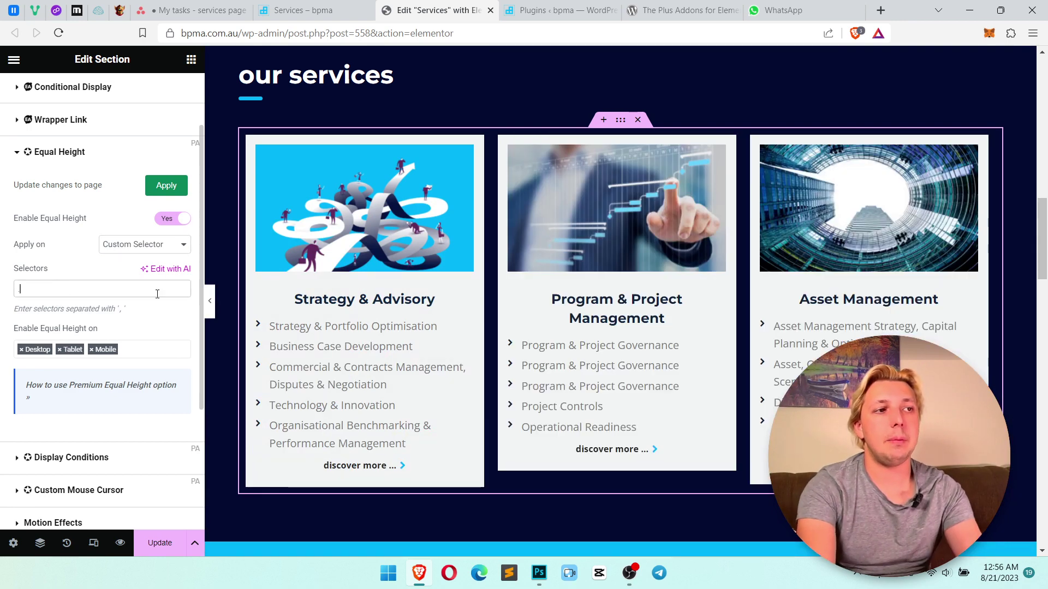
text(info_box)
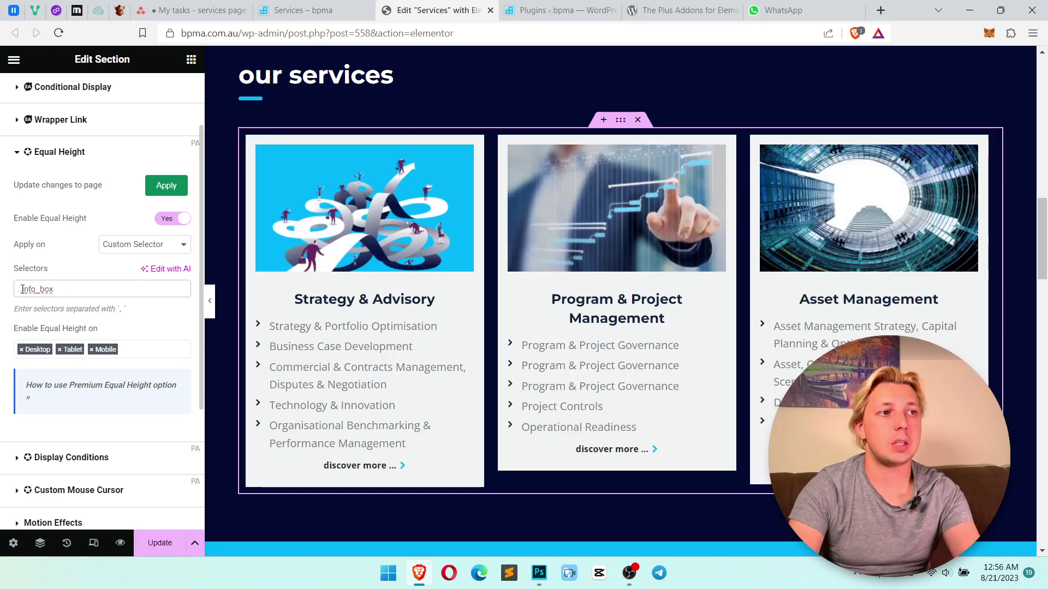